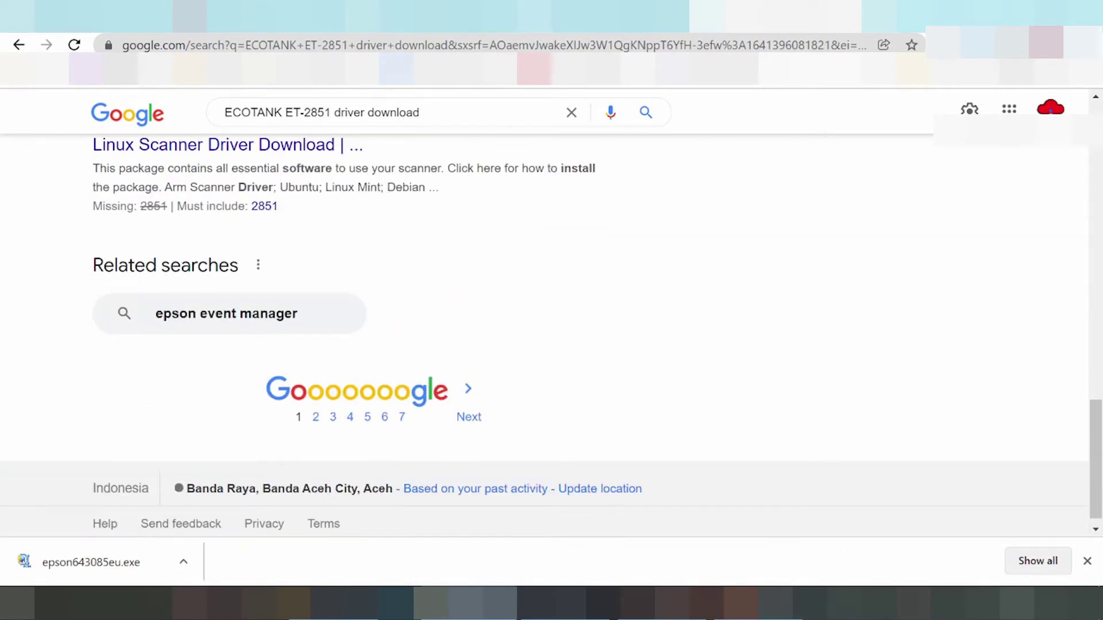
- Scroll up the Google results to the 'EcoTank ET-2851 - Epson' result from epson.co.uk
scroll(265, 319, up, 7)
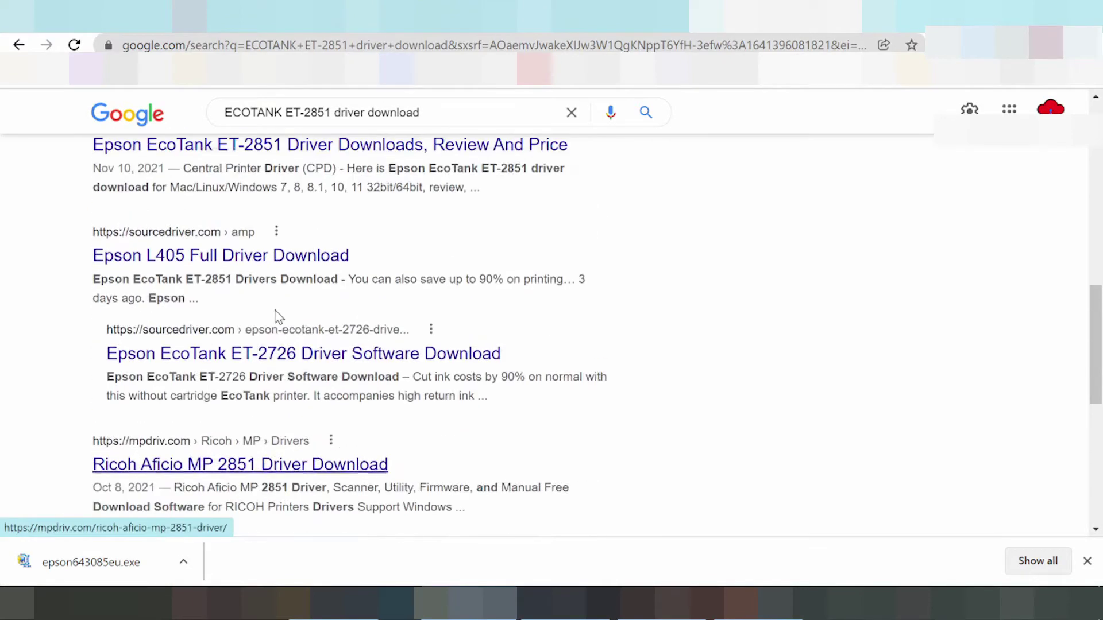
scroll(243, 322, up, 6)
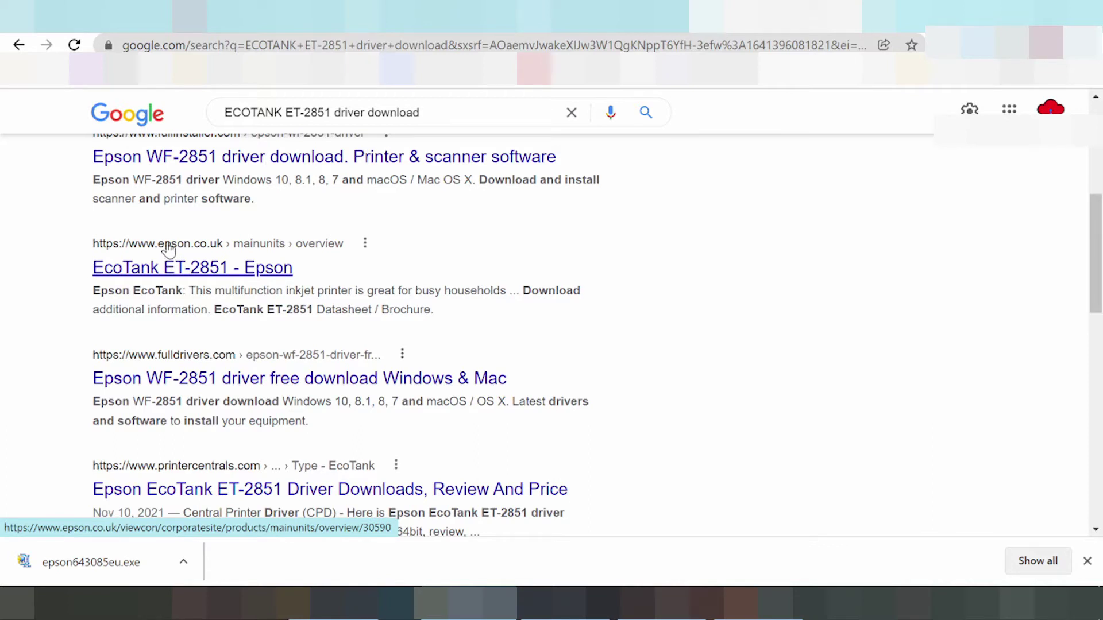
- Open the official 'EcoTank ET-2851 - Epson' result and close the browser's downloads bar
click(199, 270)
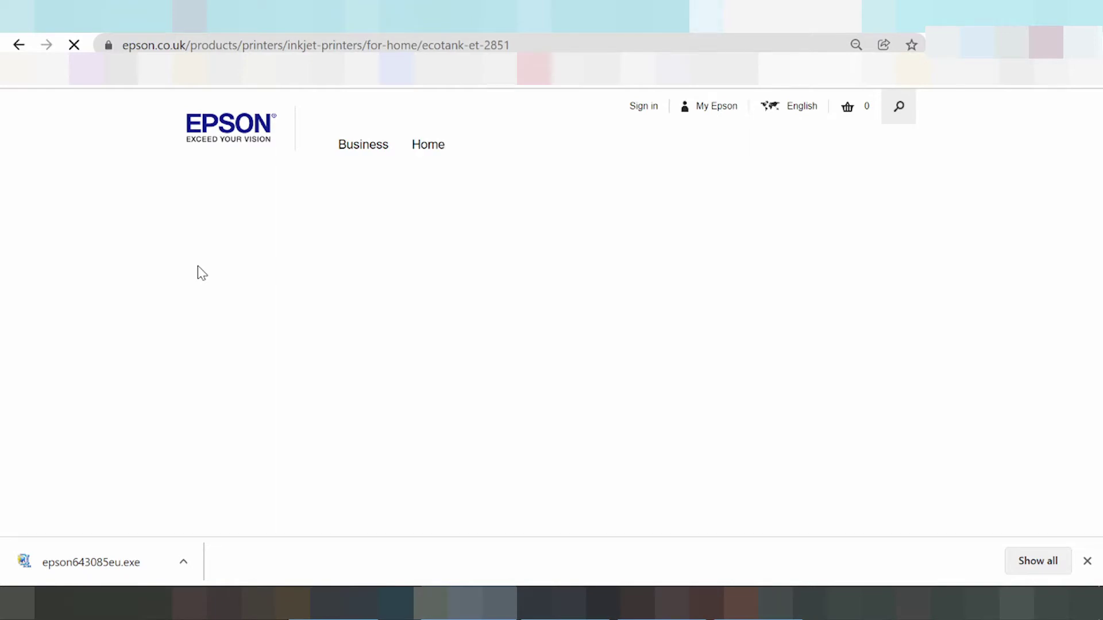
click(1087, 562)
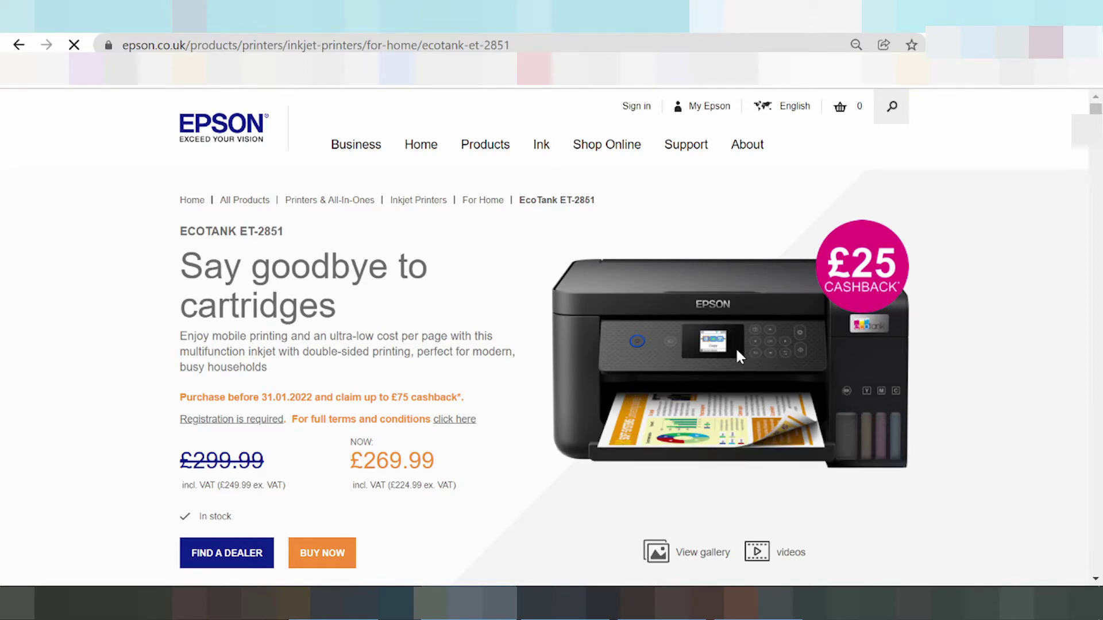
- Scroll down through the ET-2851 product details to the image gallery
scroll(738, 345, down, 3)
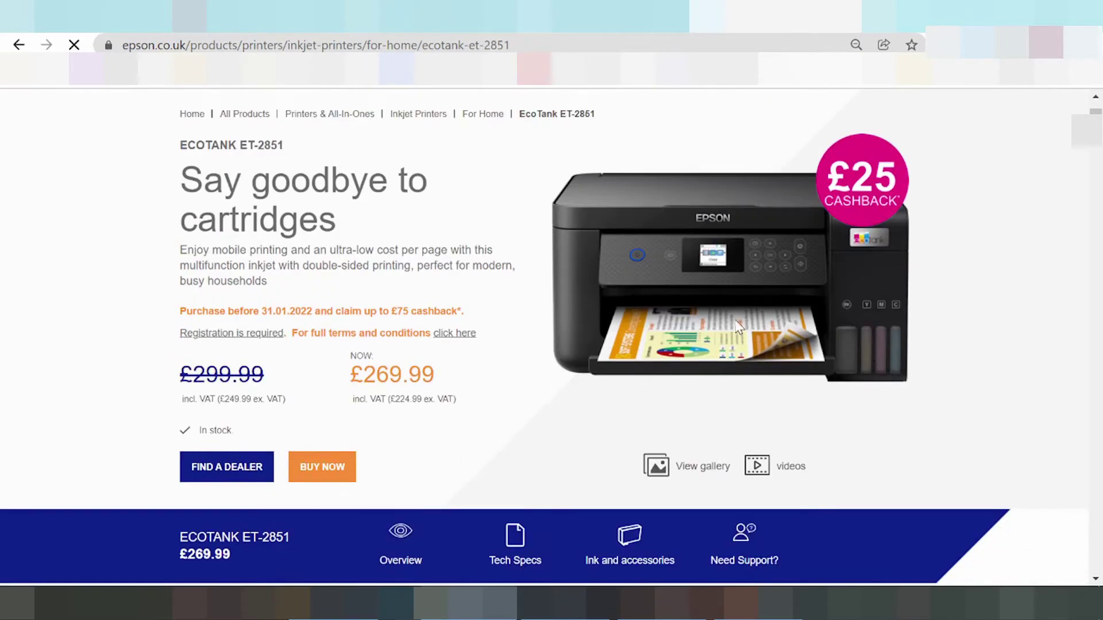
scroll(693, 219, down, 10)
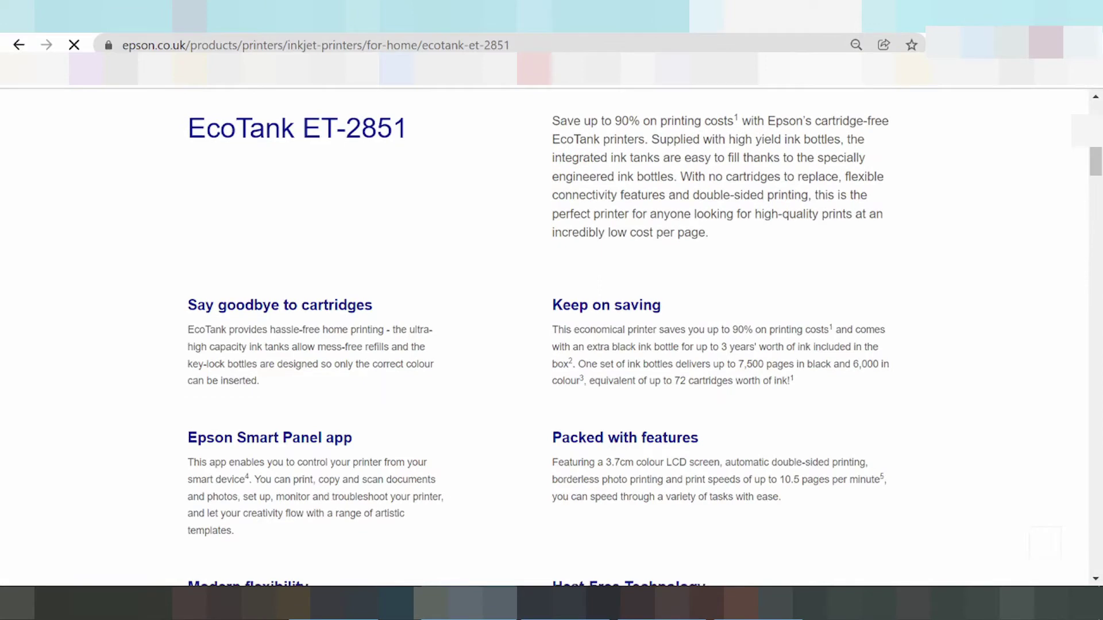
scroll(645, 236, down, 15)
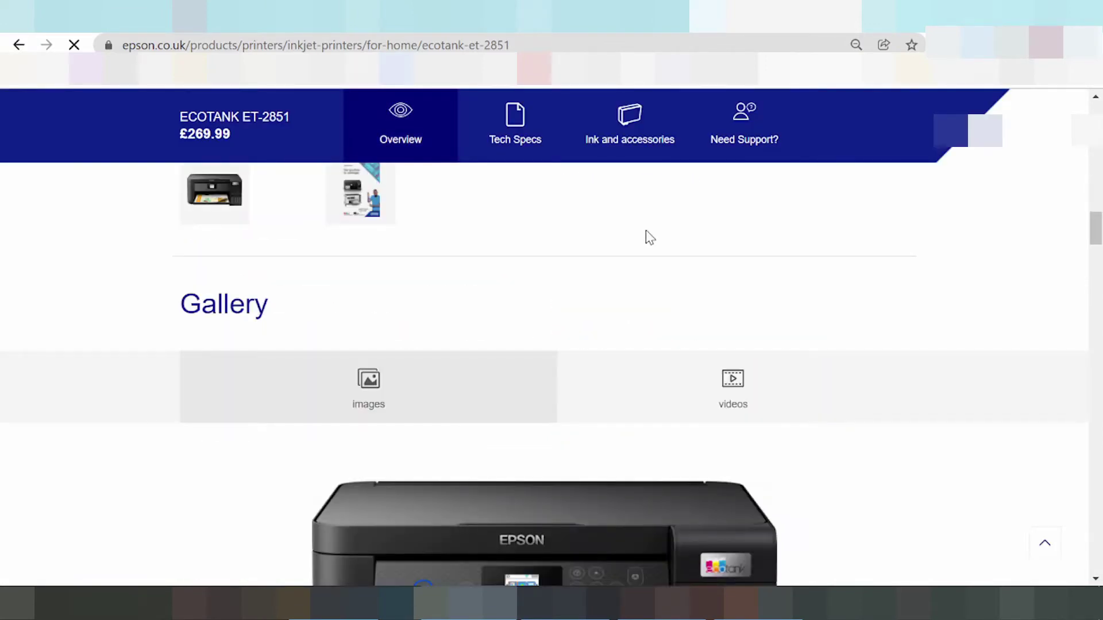
scroll(646, 236, down, 8)
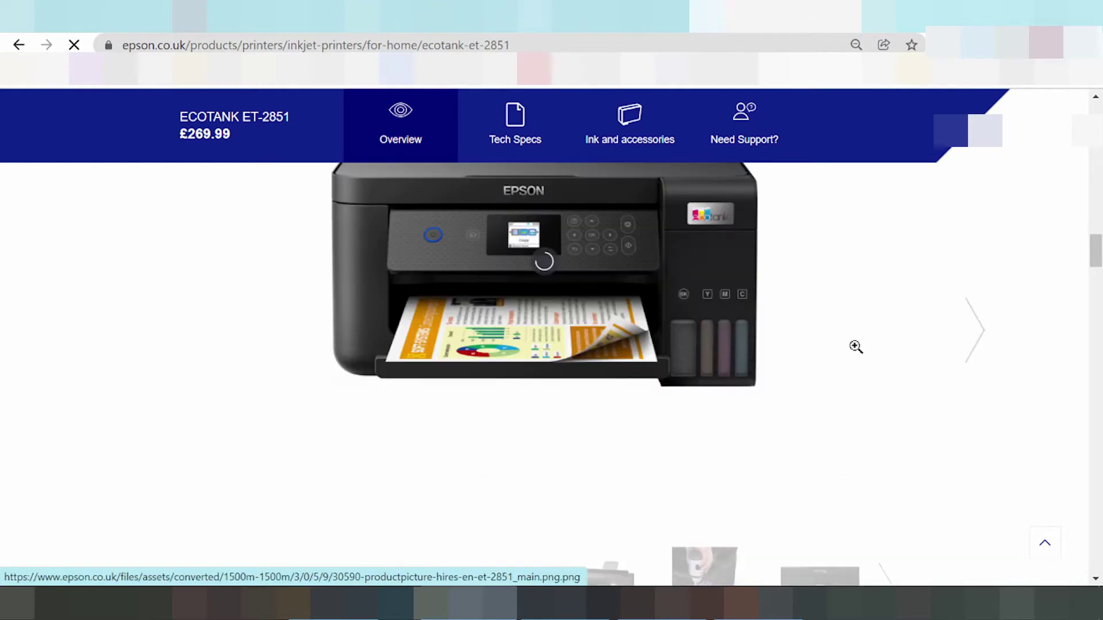
- Browse the gallery forward to the ink-bottle refill photo, then continue down to Tech Specs
click(984, 343)
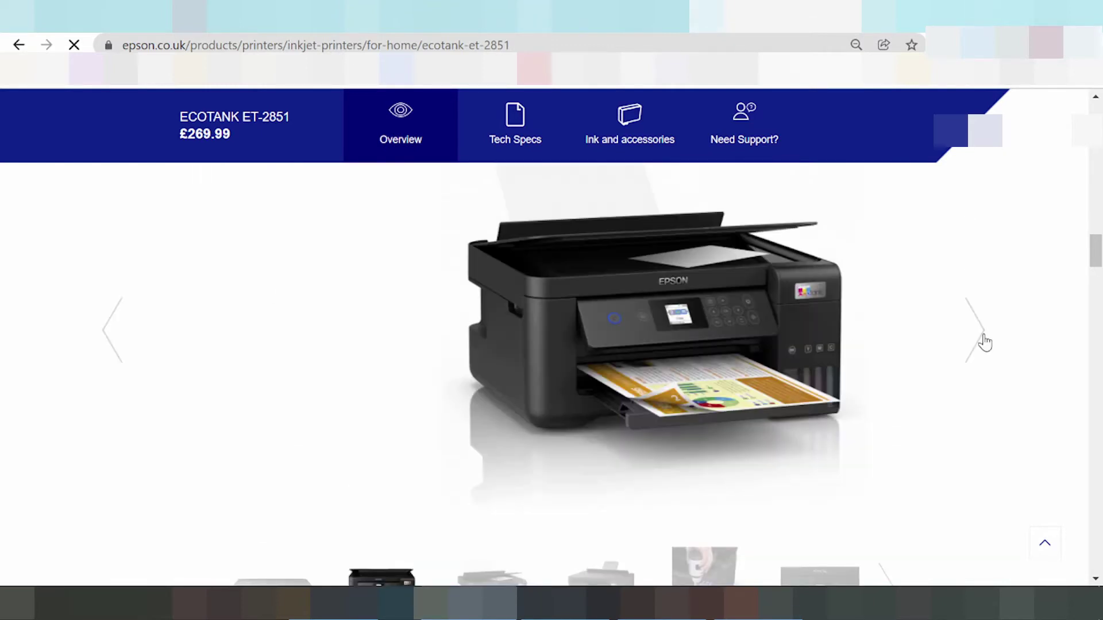
click(984, 343)
click(984, 342)
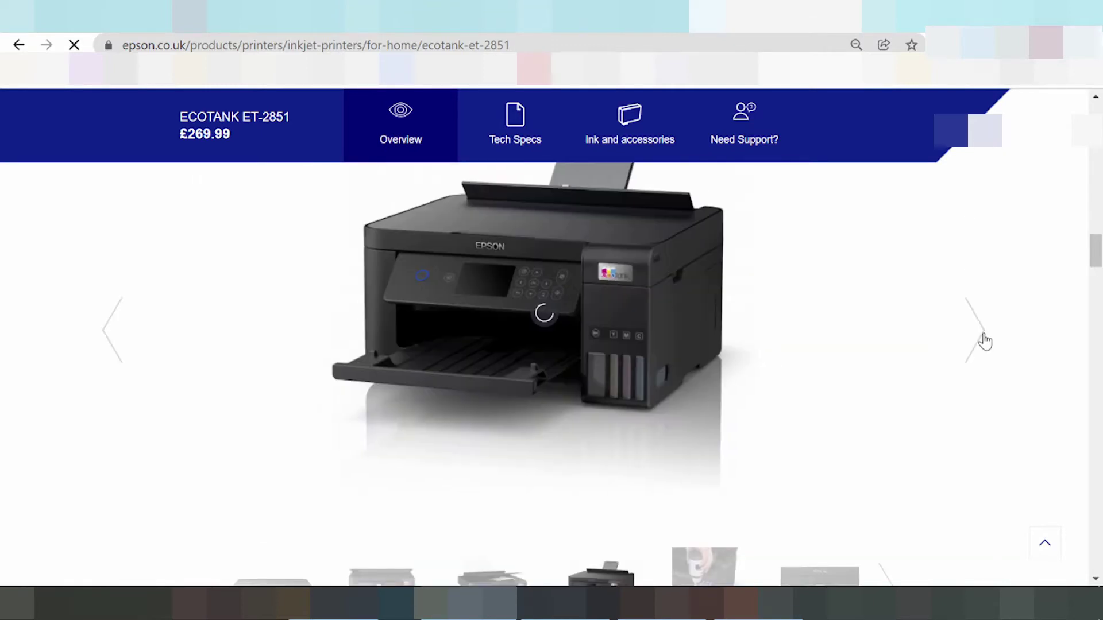
click(984, 343)
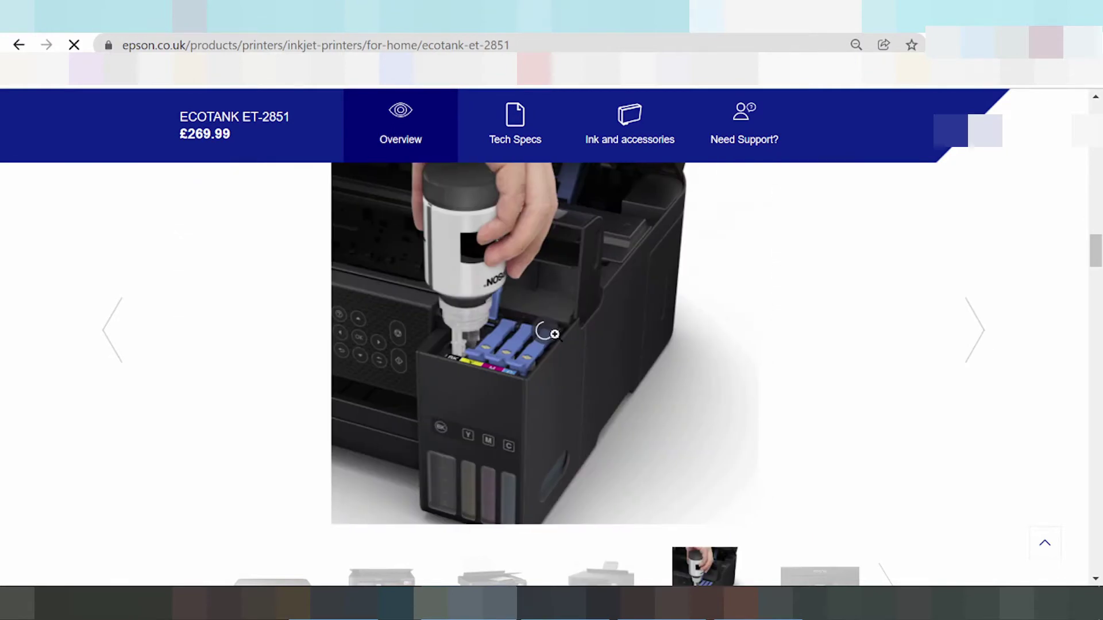
scroll(554, 334, down, 1)
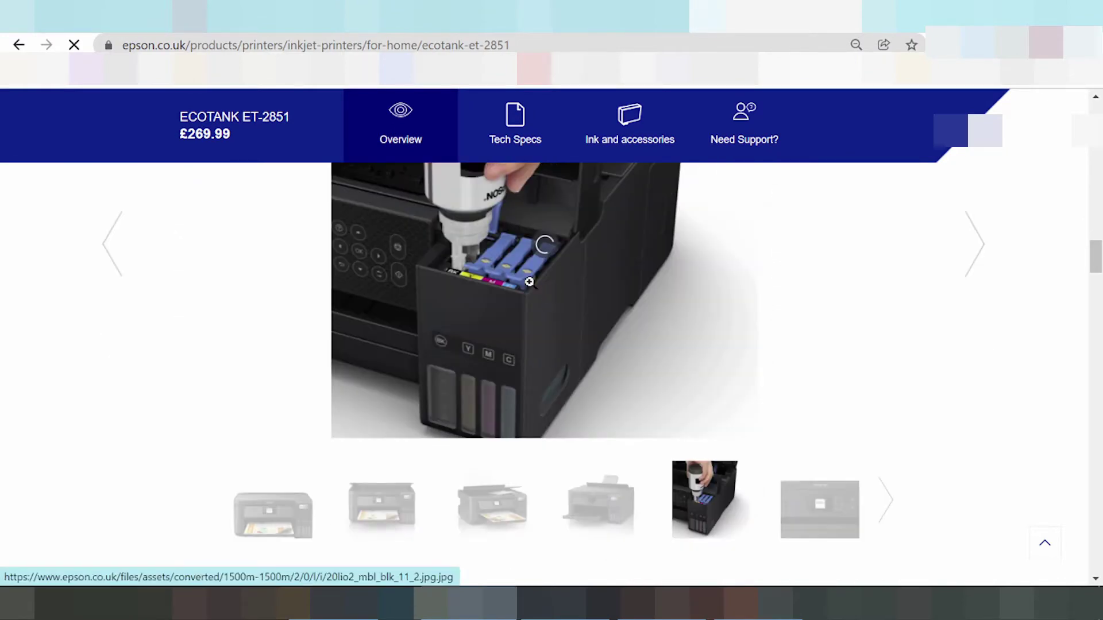
scroll(528, 282, down, 10)
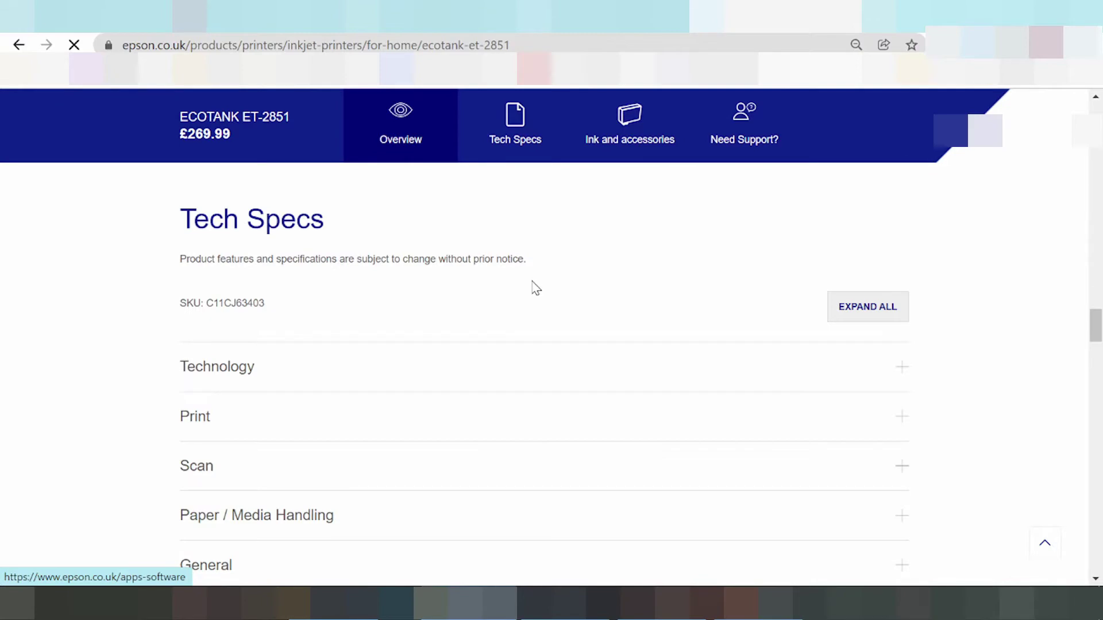
- Scroll past Ink and accessories to the Need Support? section with the DOWNLOADS button
scroll(536, 287, down, 15)
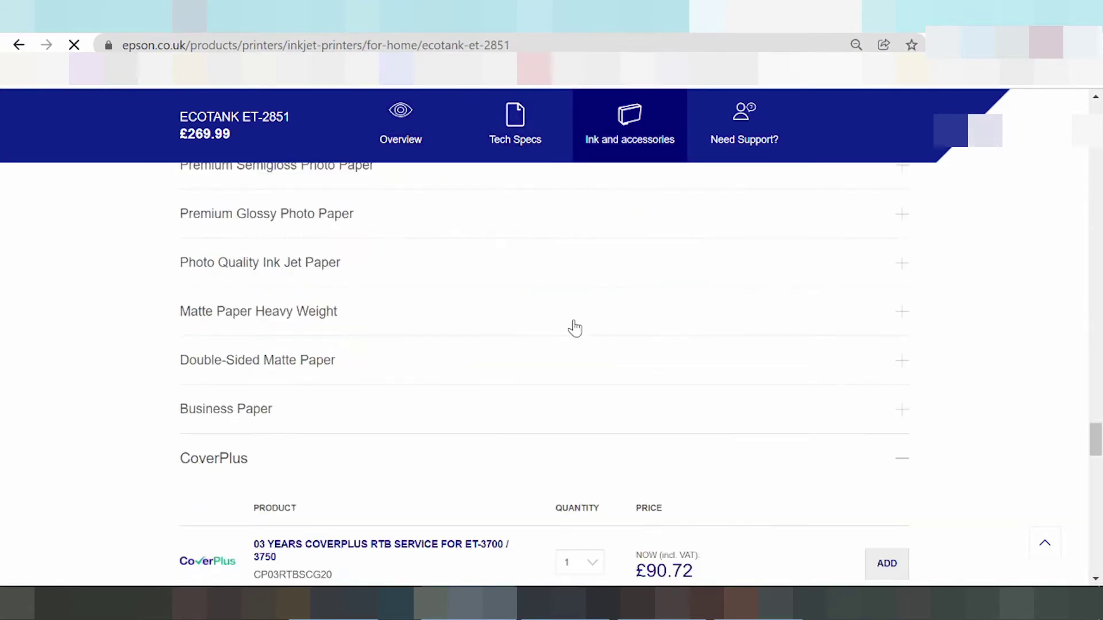
scroll(575, 328, down, 10)
scroll(587, 336, up, 4)
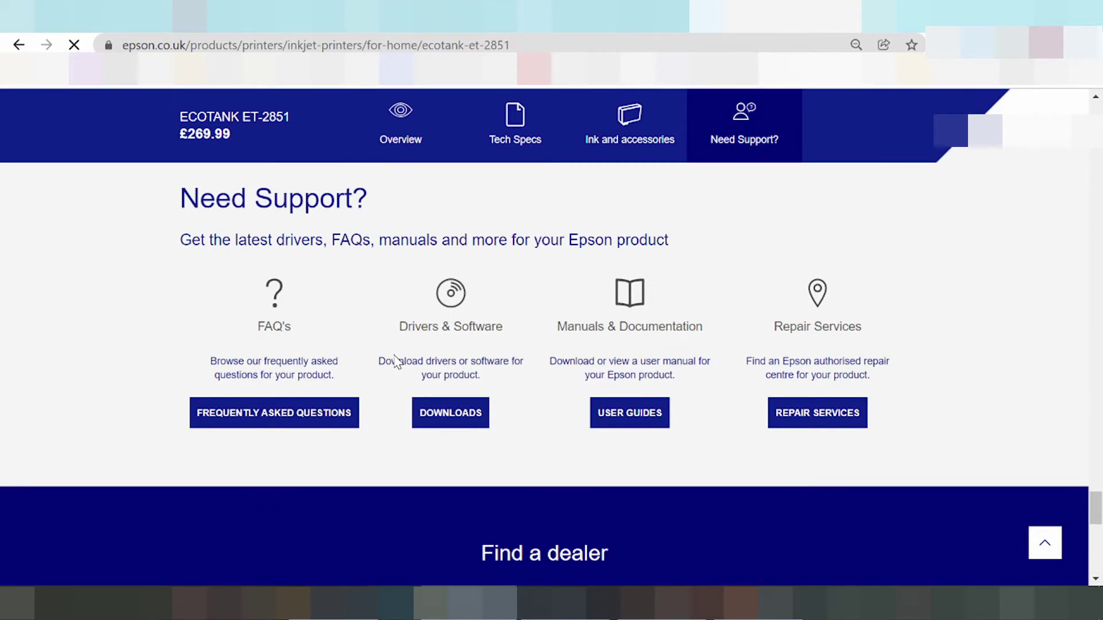
- Open DOWNLOADS under Drivers & Software and scroll to 'Find drivers, manuals and software'
click(464, 424)
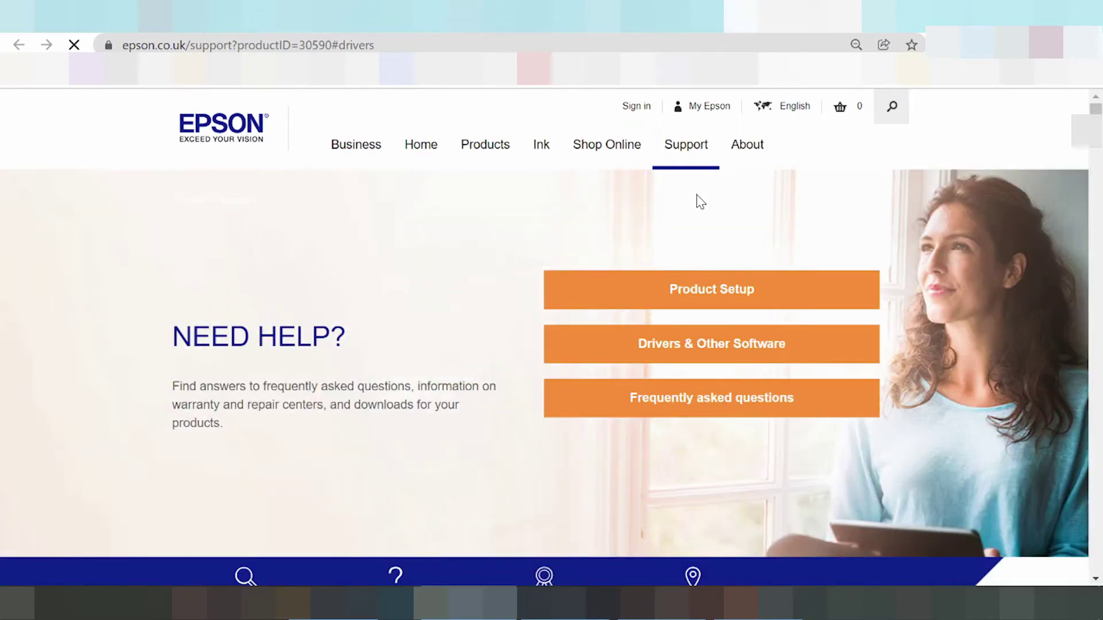
scroll(684, 253, down, 1)
scroll(597, 263, down, 2)
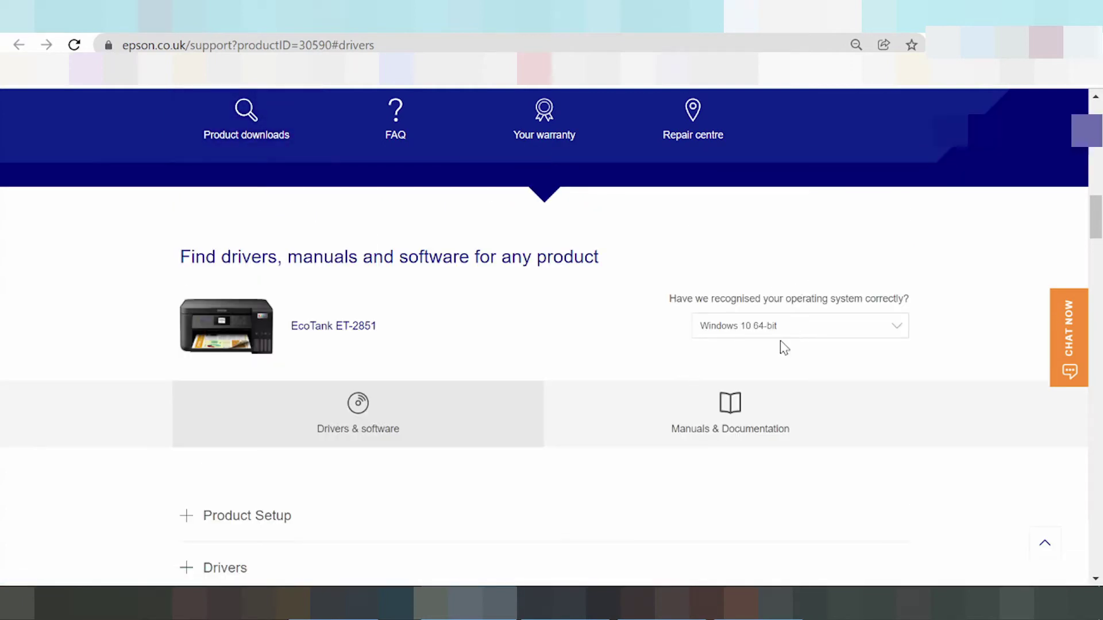
click(778, 326)
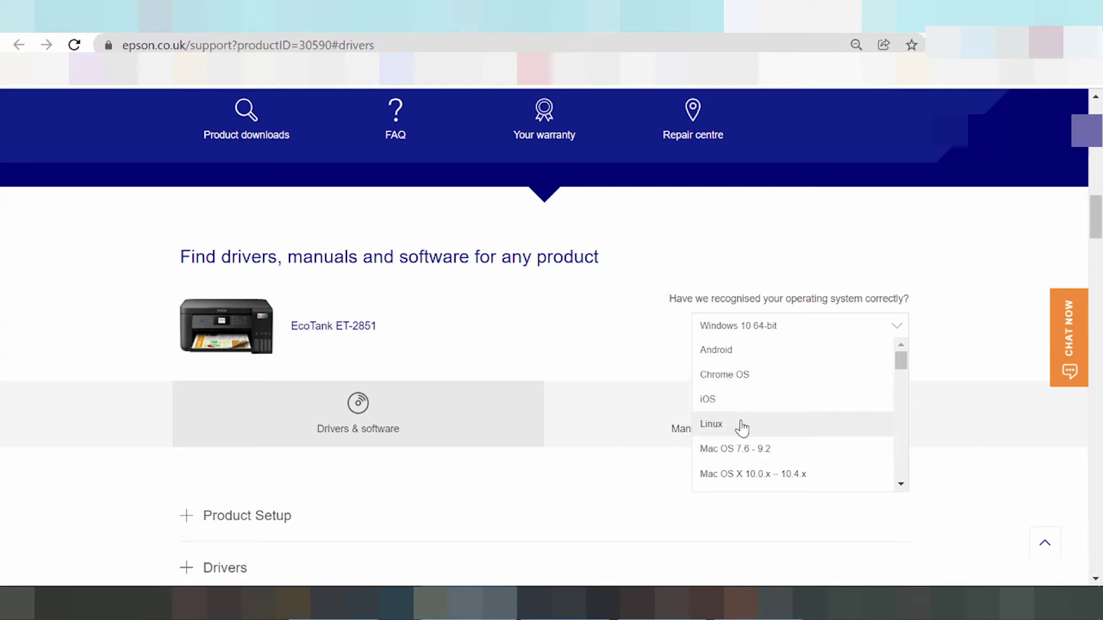
scroll(751, 421, down, 2)
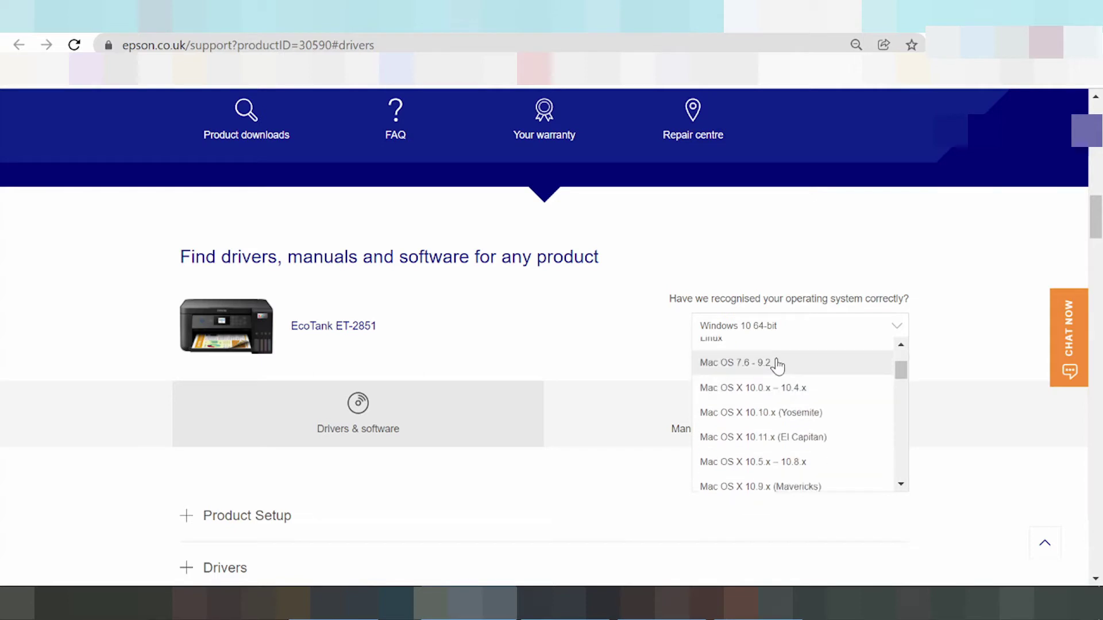
scroll(775, 368, down, 3)
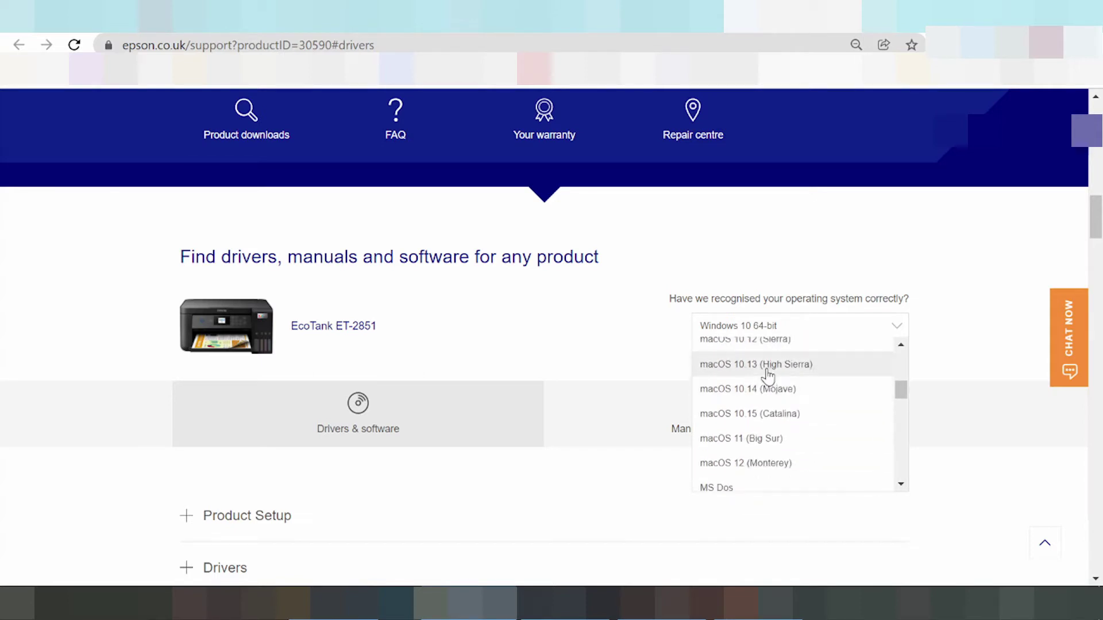
scroll(768, 376, down, 2)
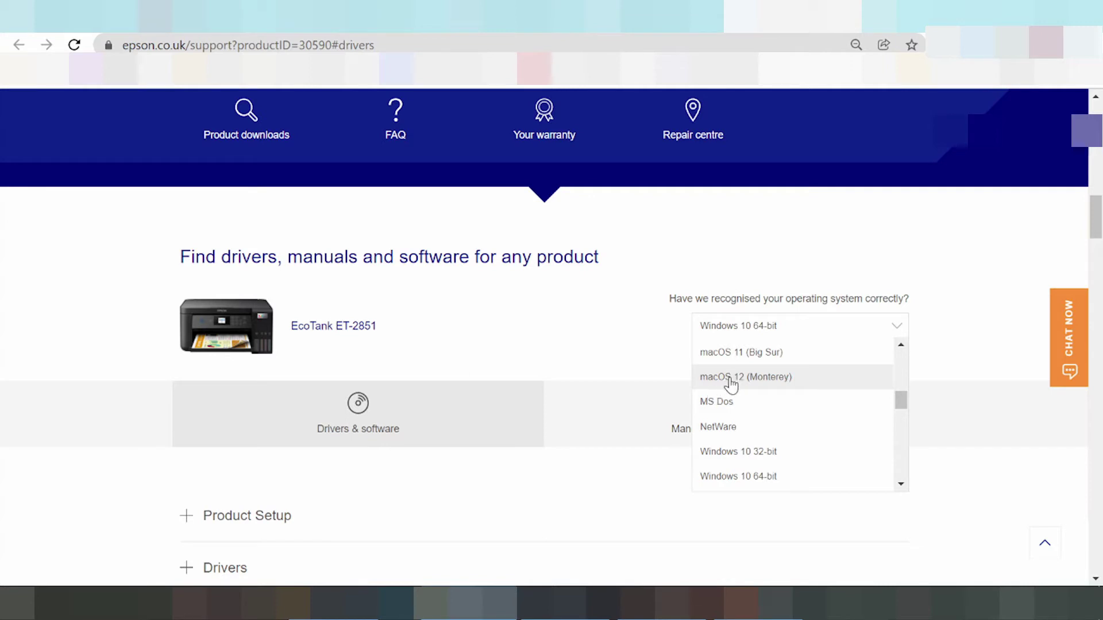
scroll(726, 376, down, 2)
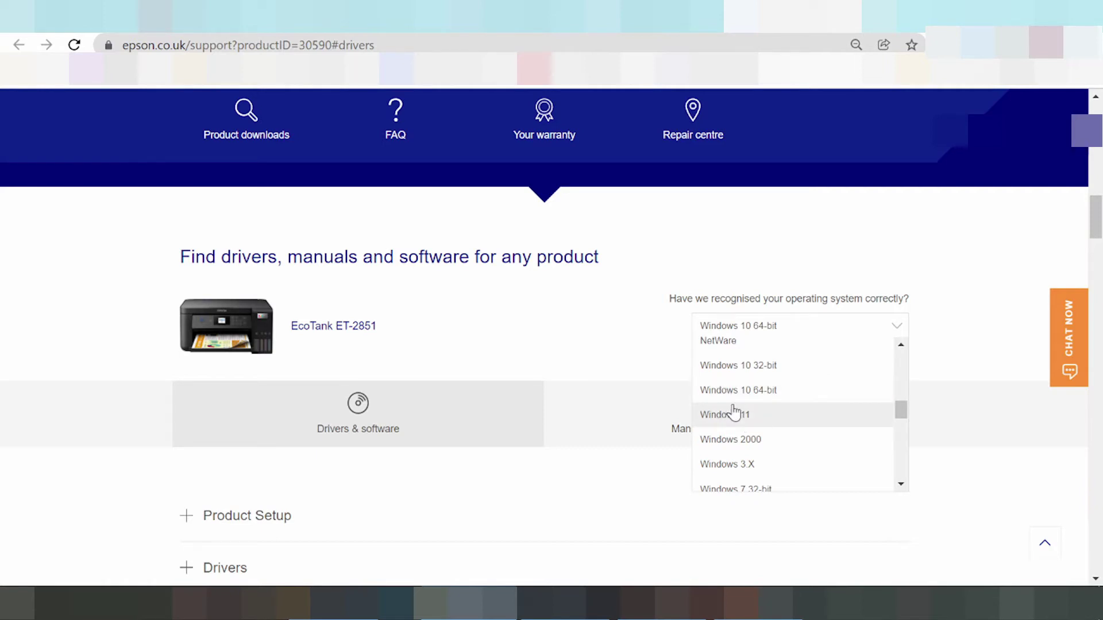
scroll(730, 414, down, 2)
scroll(773, 398, down, 1)
scroll(751, 400, up, 1)
scroll(756, 401, down, 1)
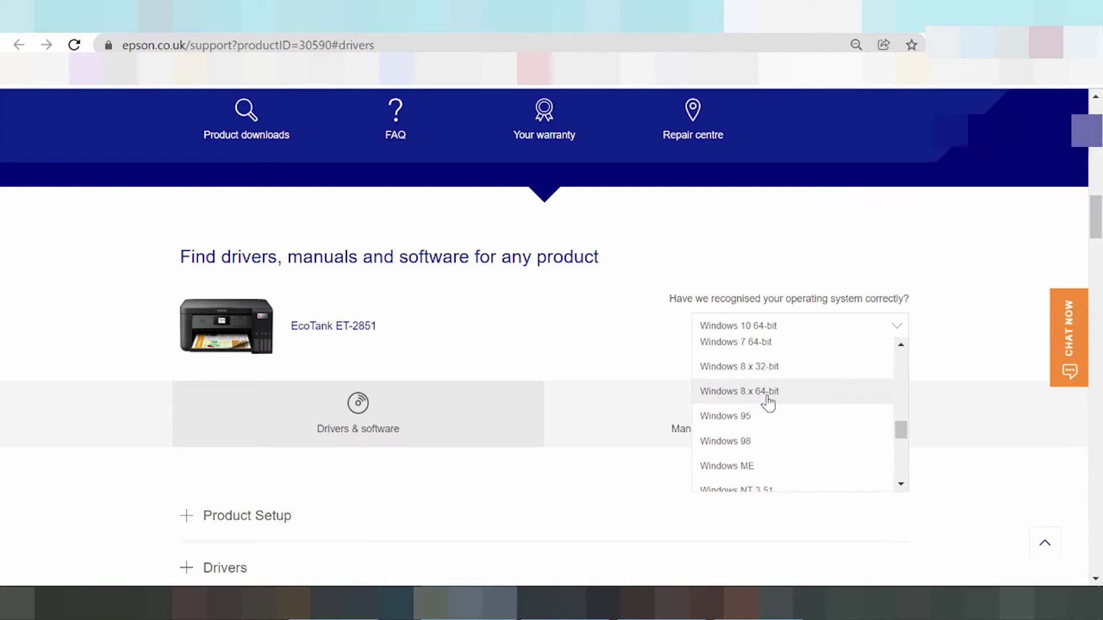
scroll(767, 402, down, 3)
scroll(767, 386, down, 3)
scroll(773, 409, down, 3)
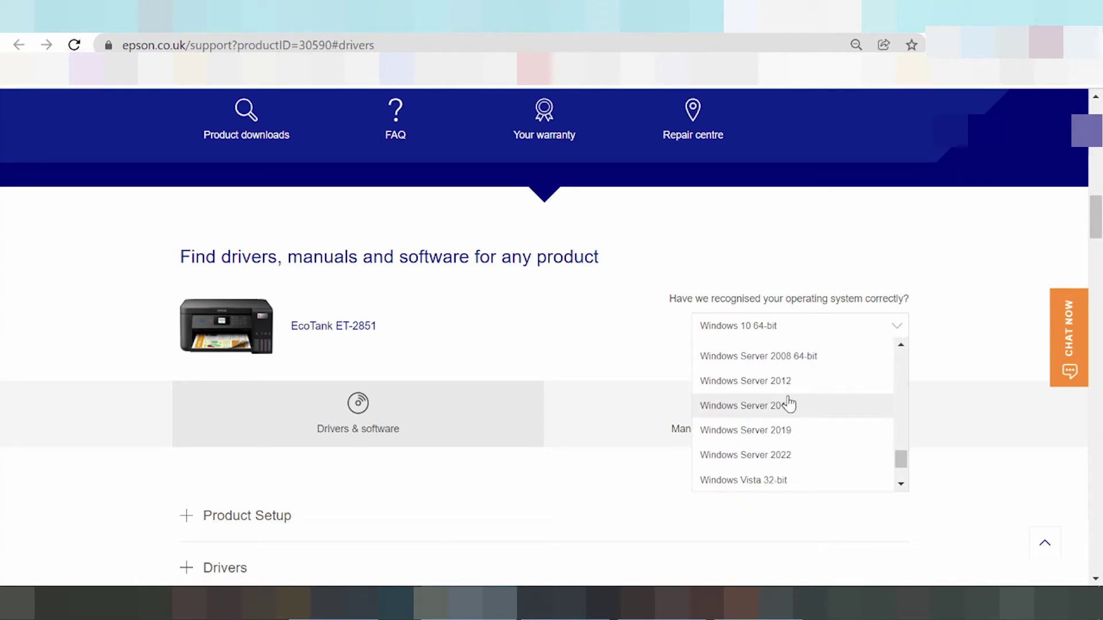
scroll(789, 402, down, 3)
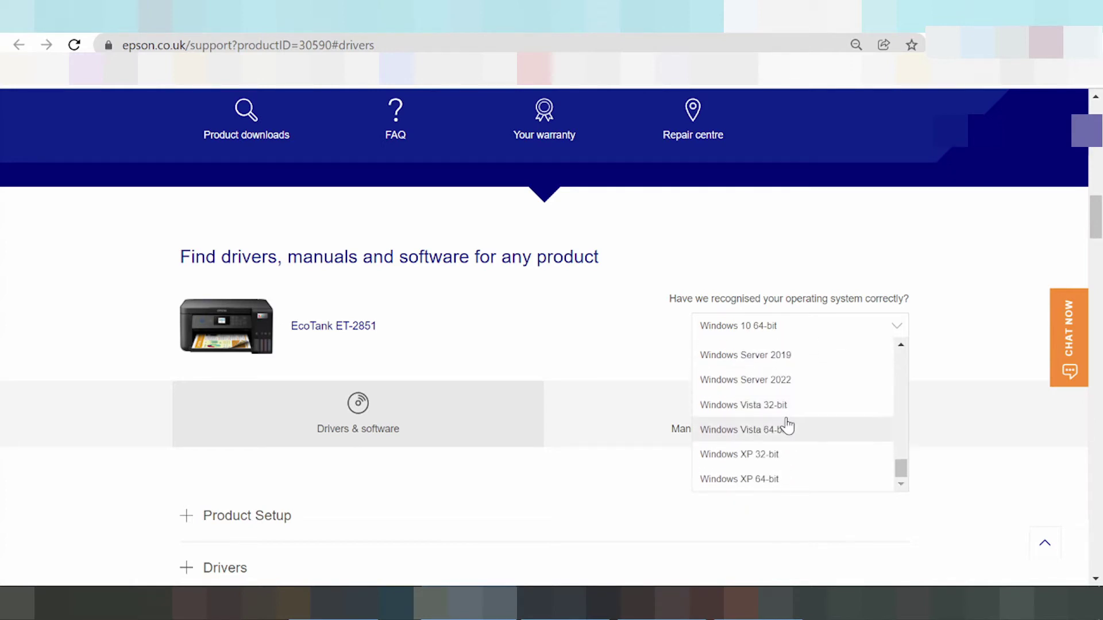
scroll(788, 426, down, 2)
scroll(799, 396, up, 5)
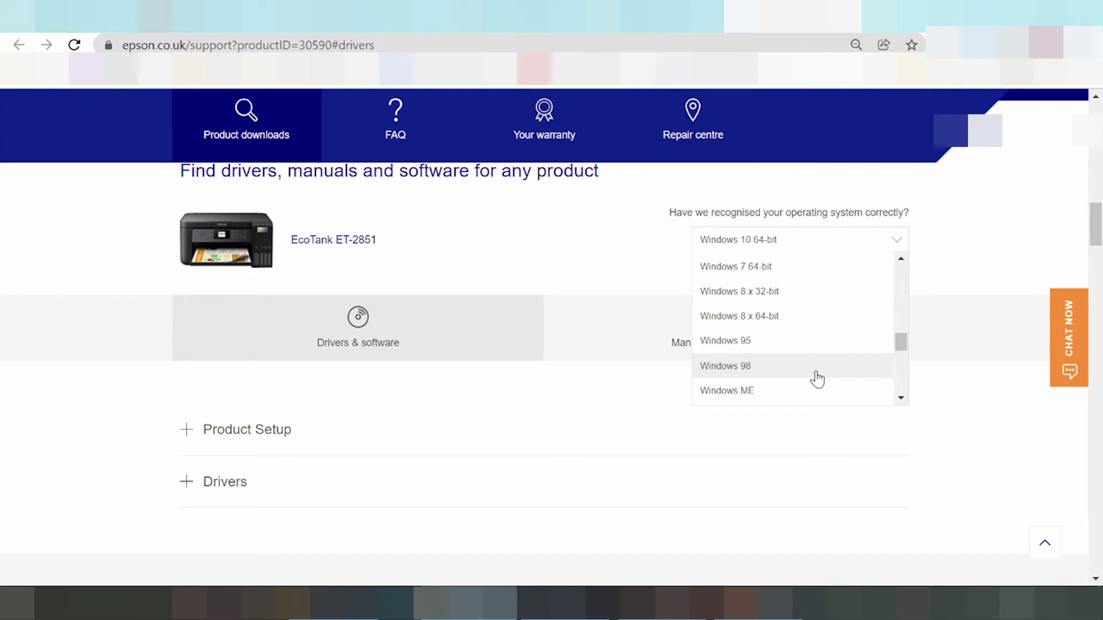
scroll(817, 379, up, 2)
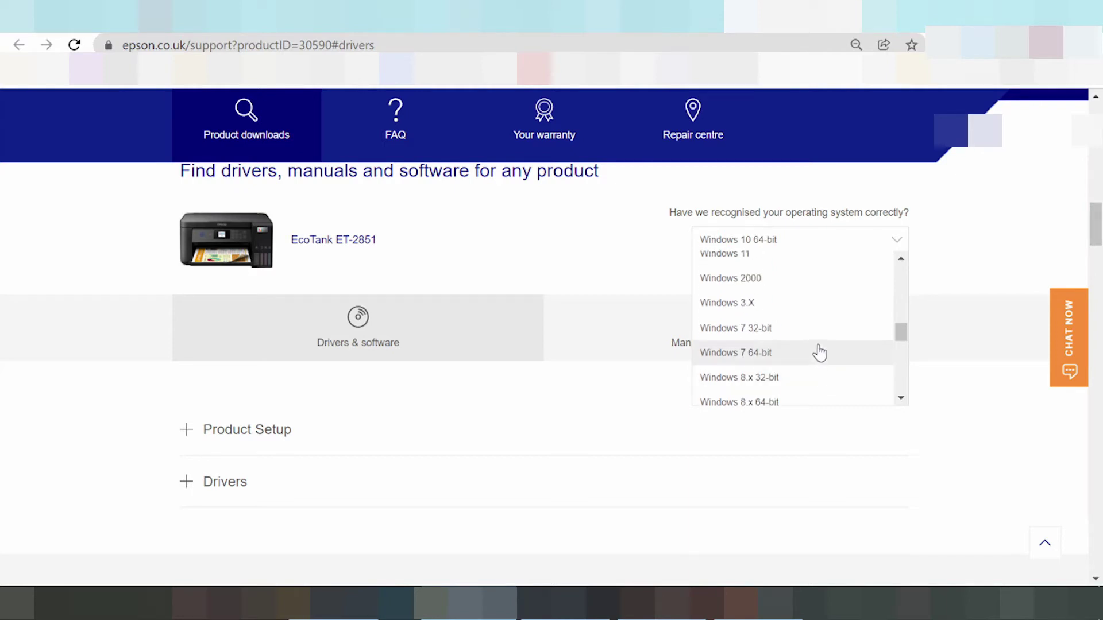
scroll(790, 368, up, 3)
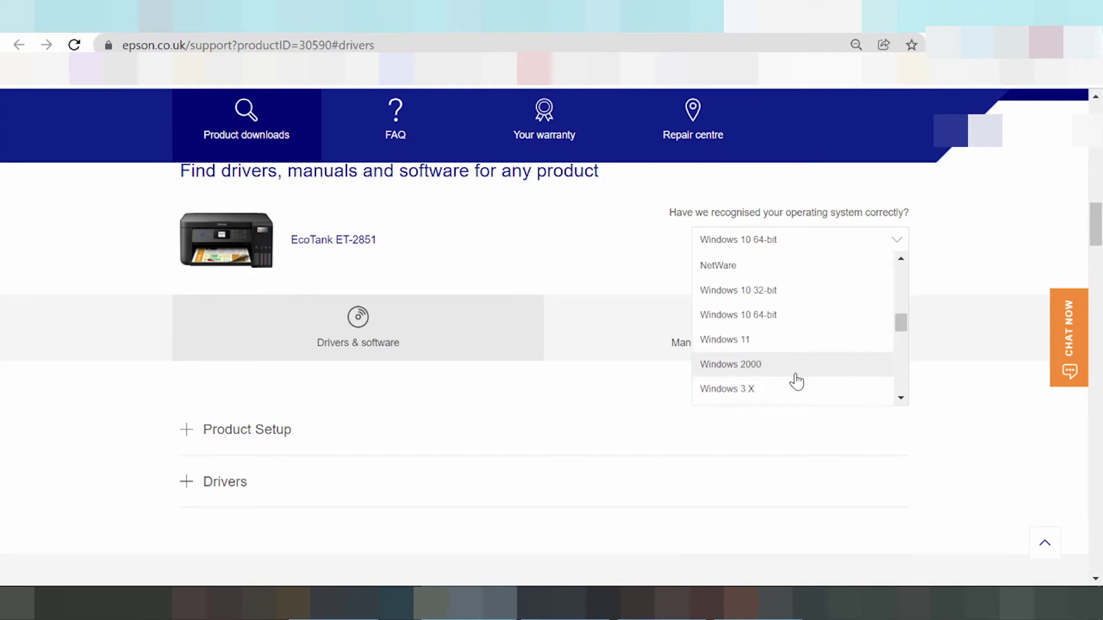
- Choose Windows 11 in the operating system dropdown and scroll back to the product section
click(735, 346)
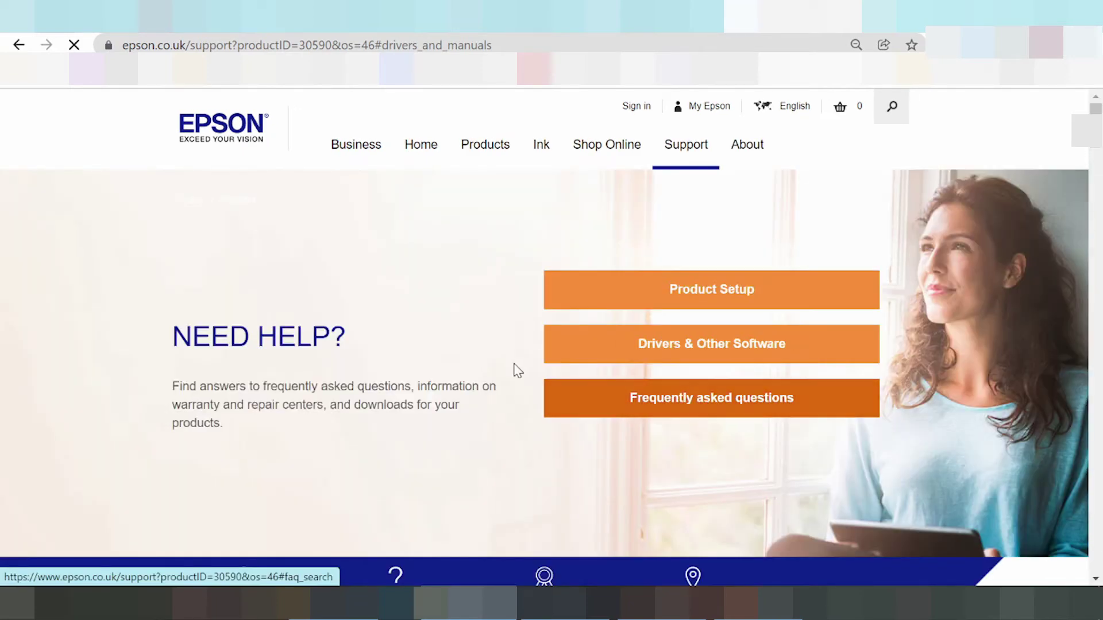
scroll(468, 351, down, 5)
scroll(464, 353, down, 9)
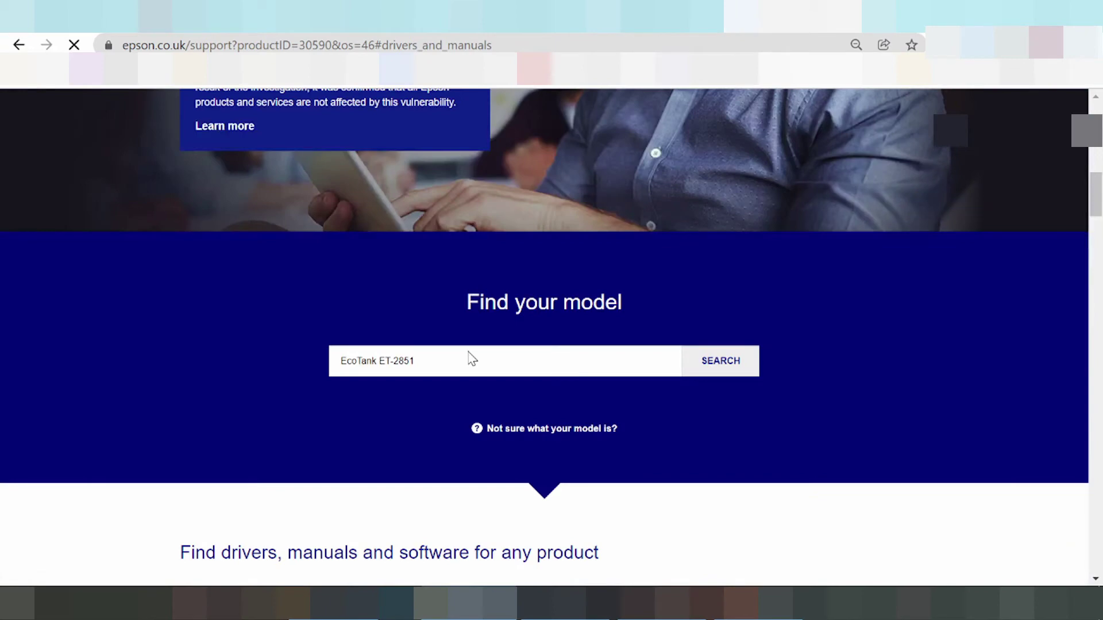
scroll(471, 359, down, 13)
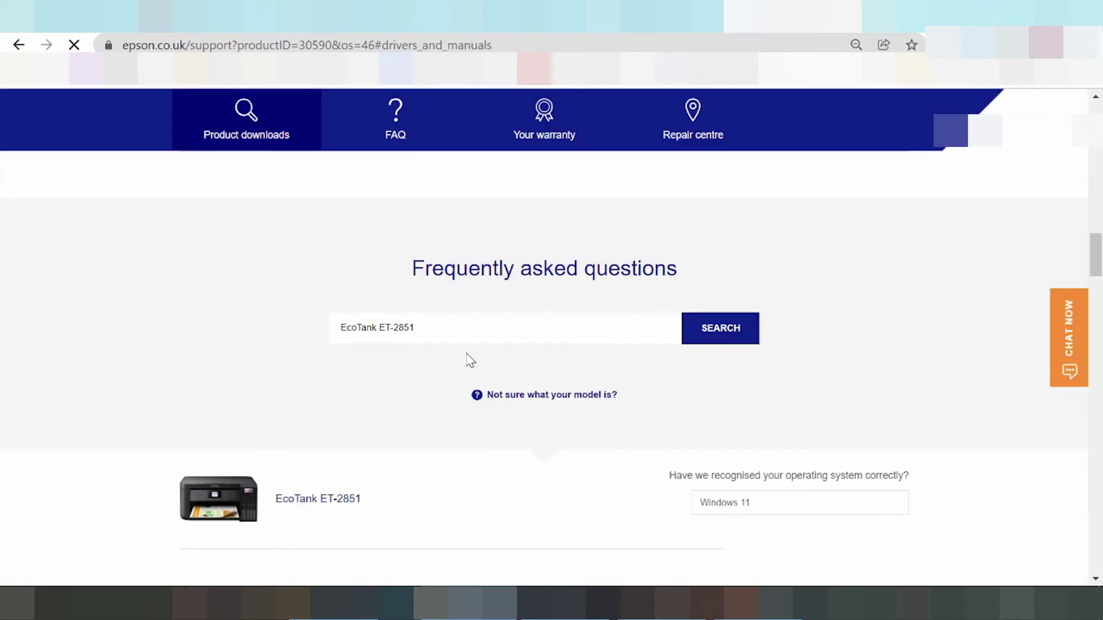
scroll(467, 353, down, 3)
scroll(472, 359, up, 3)
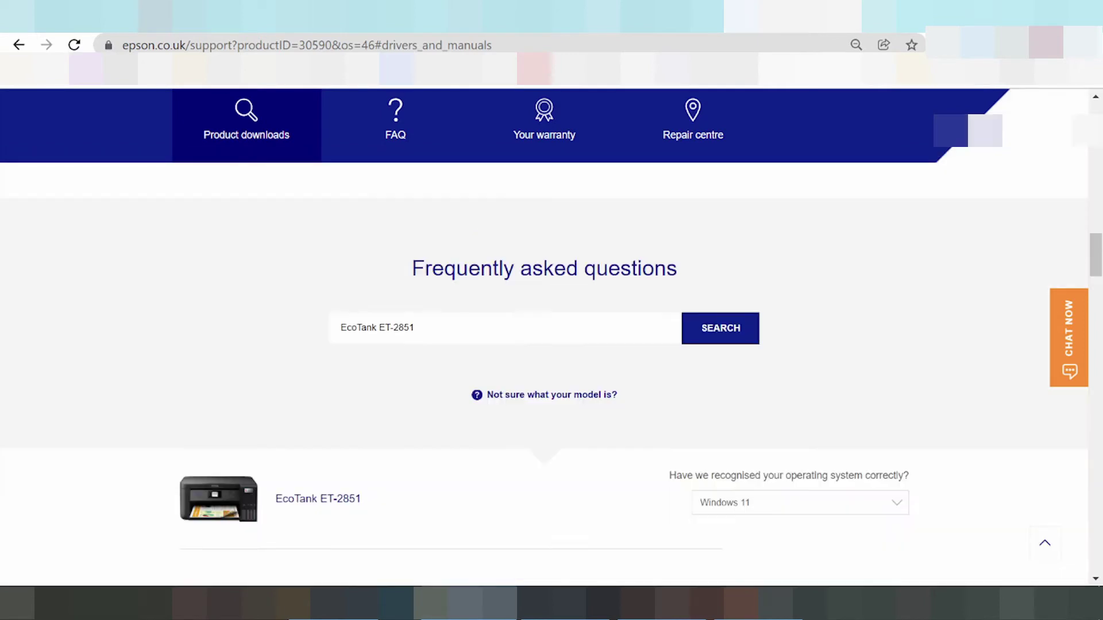
scroll(472, 357, down, 3)
scroll(473, 357, up, 3)
scroll(471, 355, down, 3)
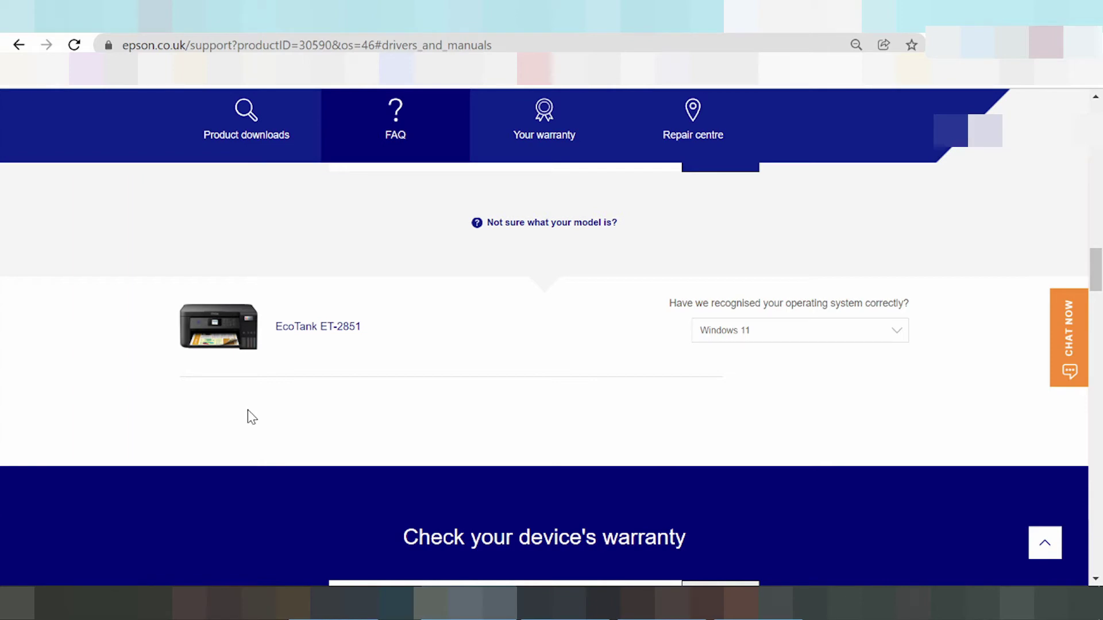
- Select Windows 10 64-bit from the operating system dropdown list
click(747, 331)
scroll(761, 397, down, 6)
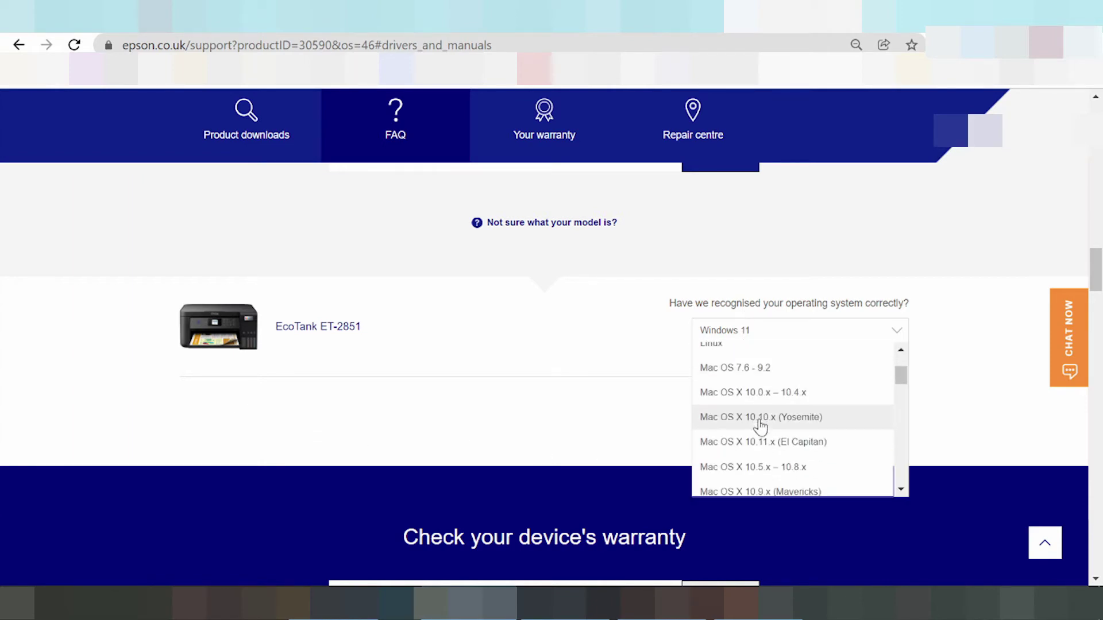
scroll(776, 425, down, 2)
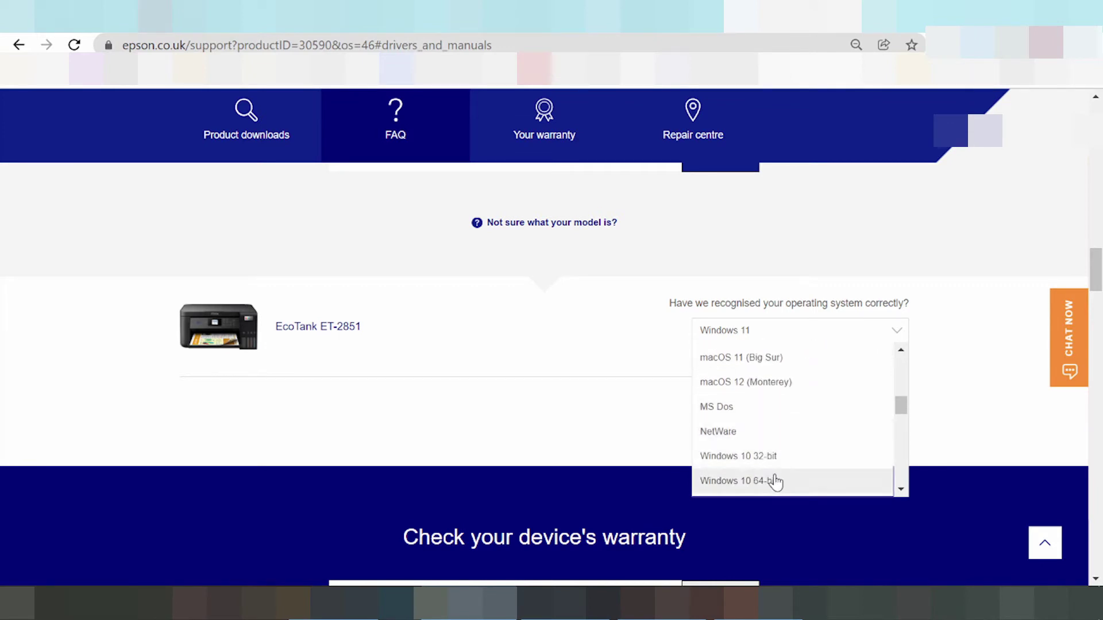
click(774, 480)
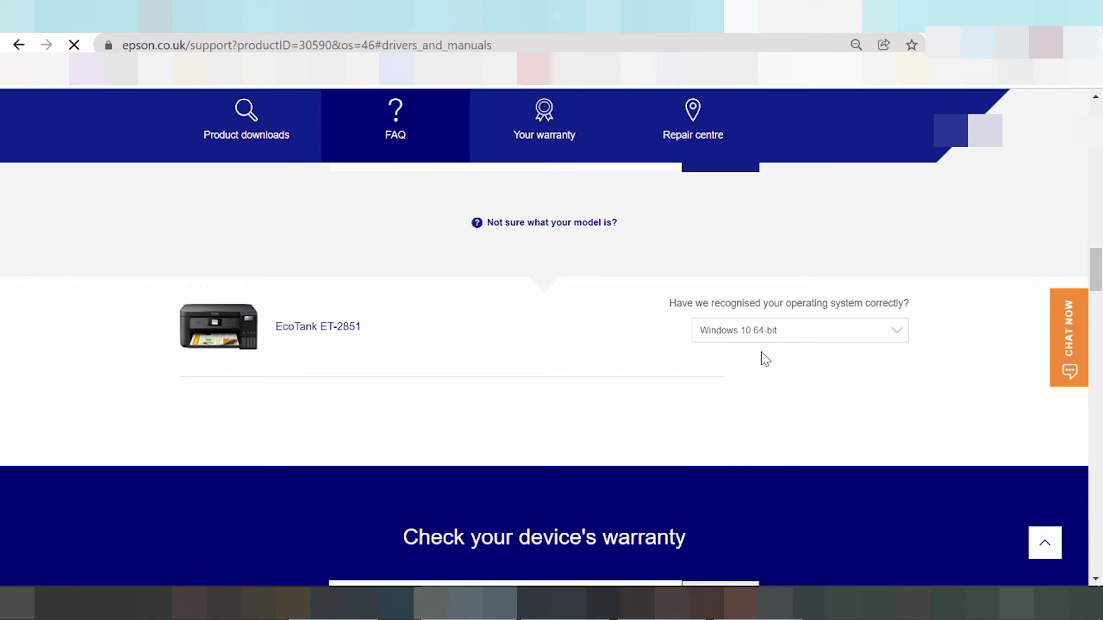